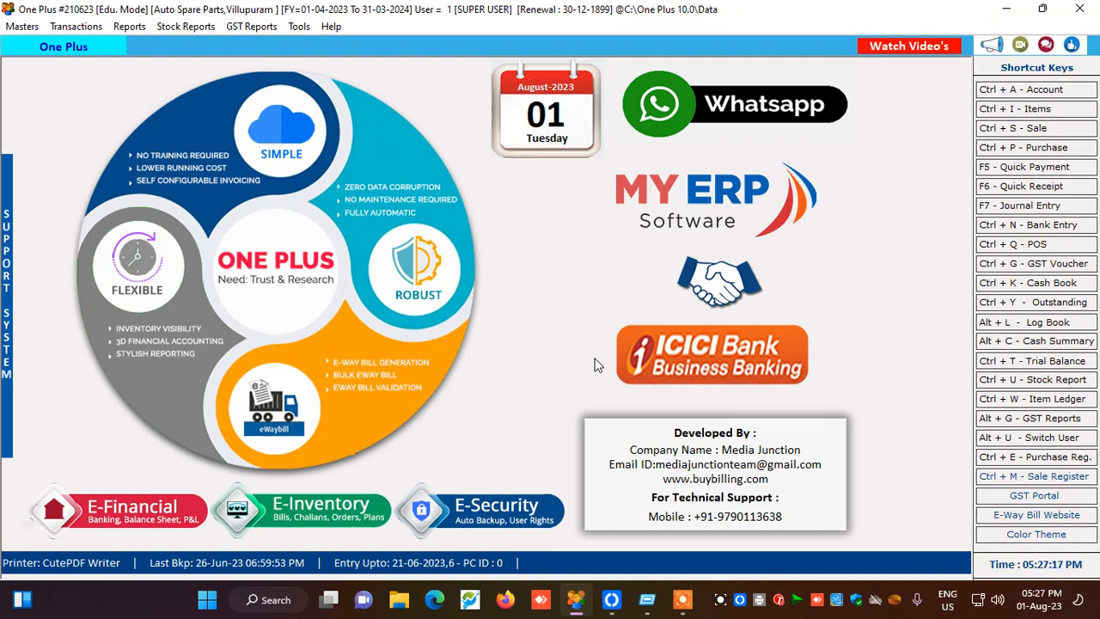
Examine the e-way bill and e-invoice portal login fields in the company information form, then apply and close it.
left_click(23, 26)
left_click(99, 360)
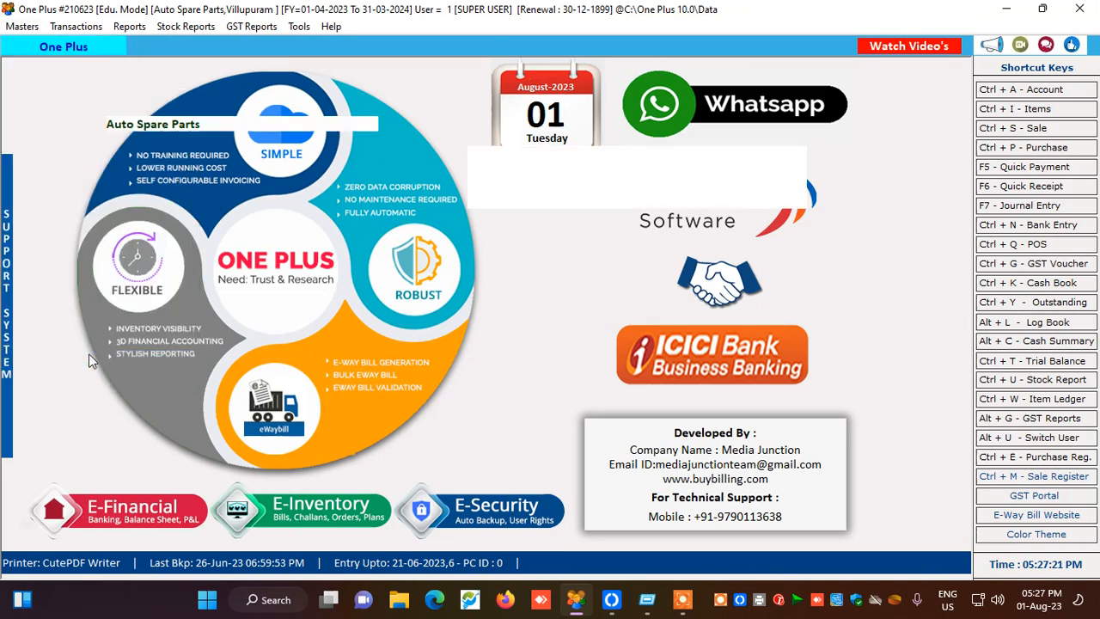
left_click(497, 287)
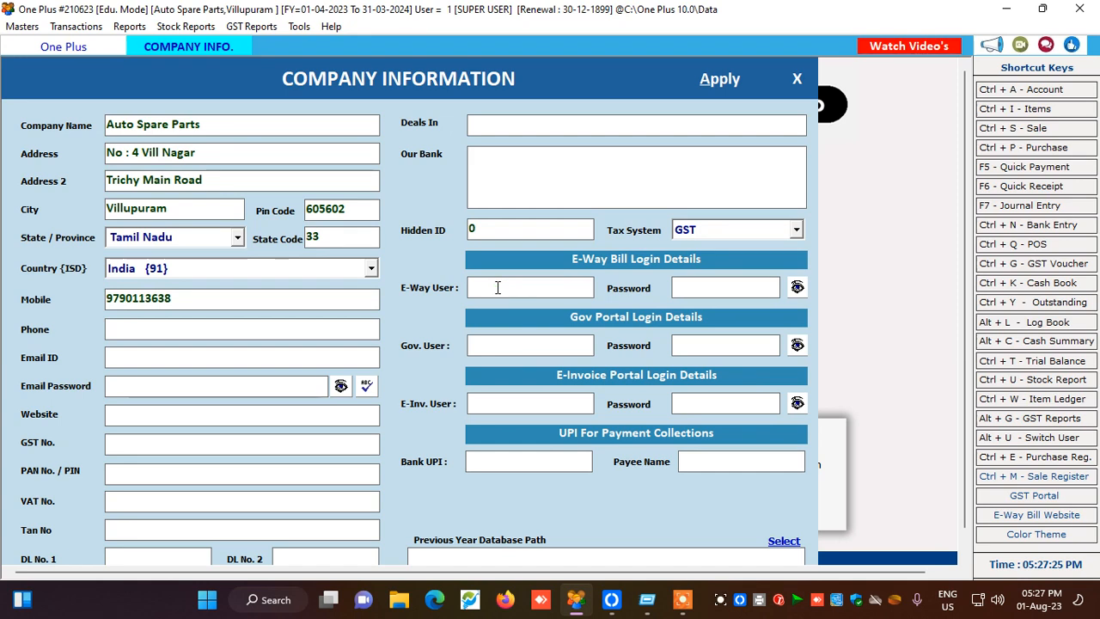
left_click(695, 287)
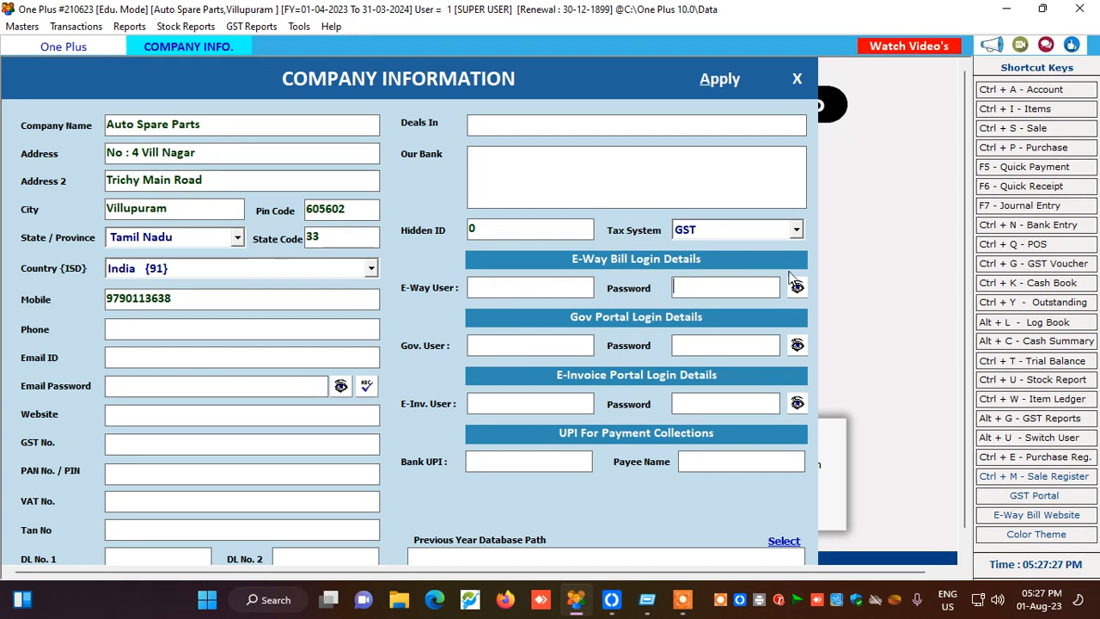
left_click(475, 402)
left_click(512, 401)
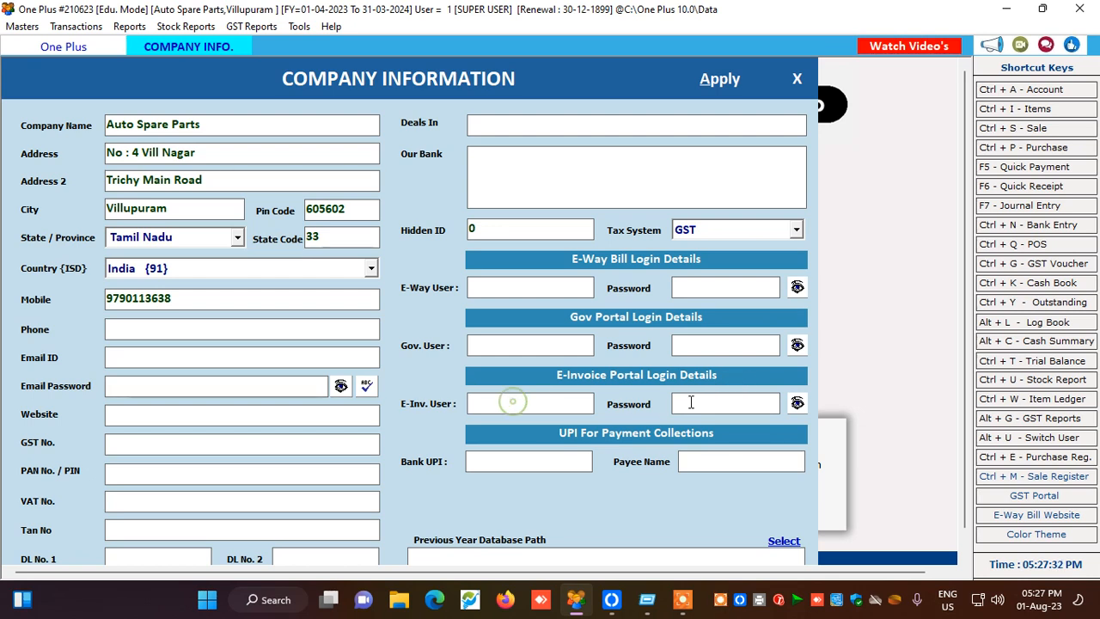
left_click(719, 79)
key("Return")
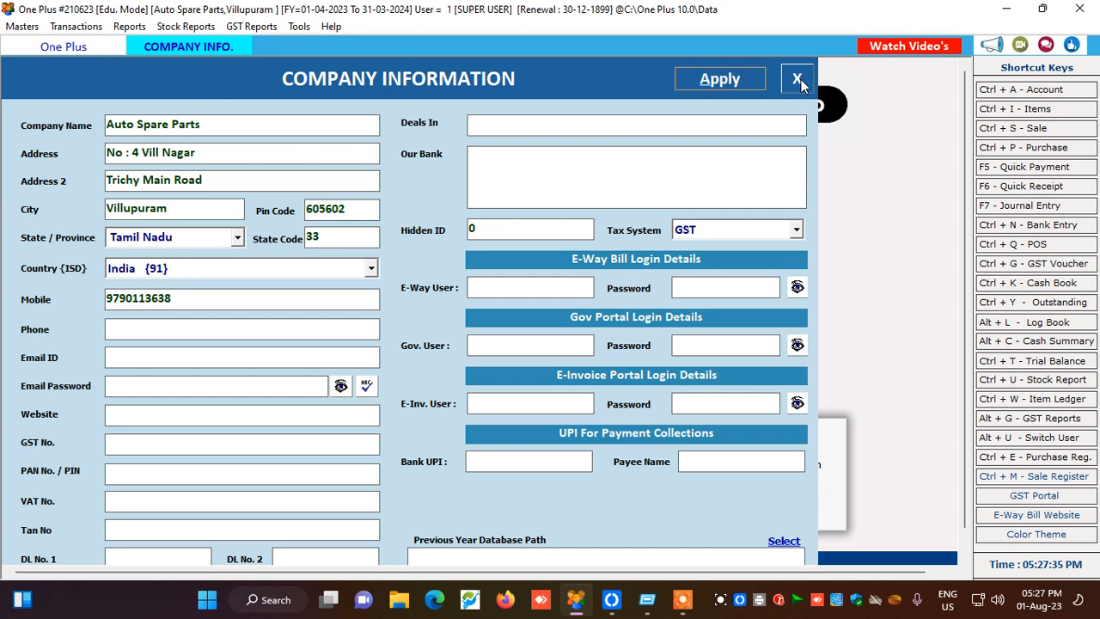
left_click(798, 79)
Enable E-Way Bill in the general options with a threshold limit of 50000.
left_click(295, 29)
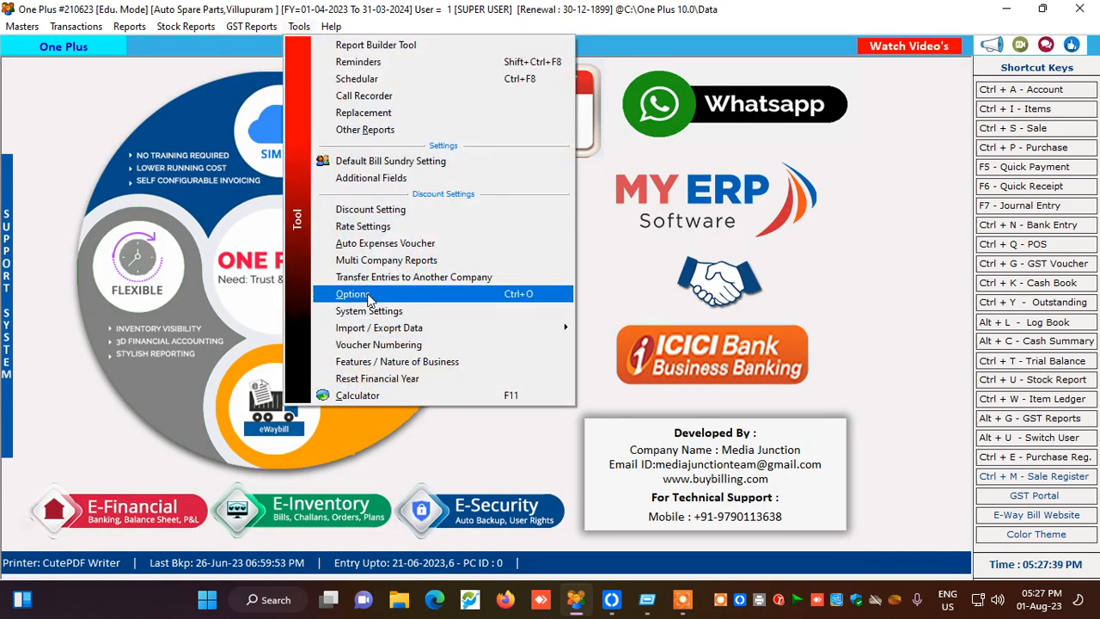
left_click(391, 295)
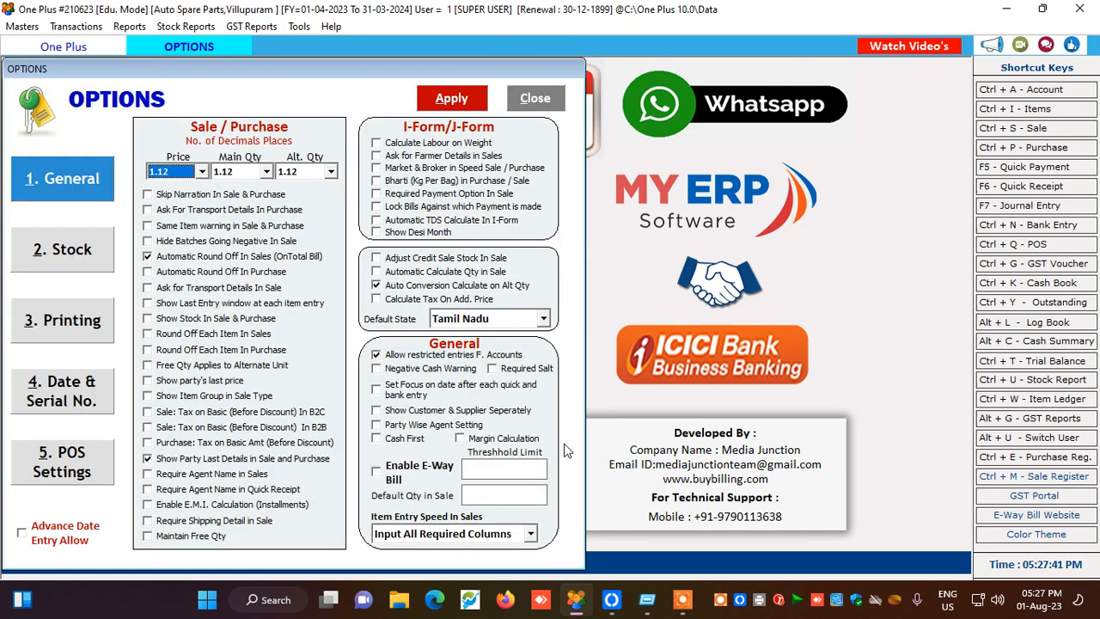
left_click(375, 472)
left_click(498, 469)
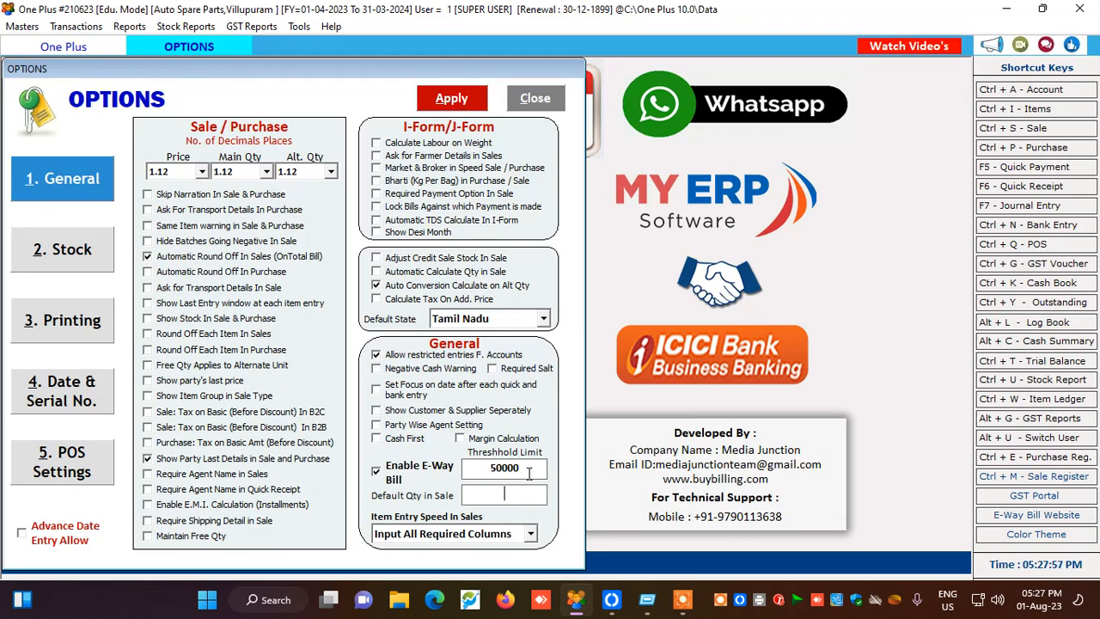
left_click(527, 470)
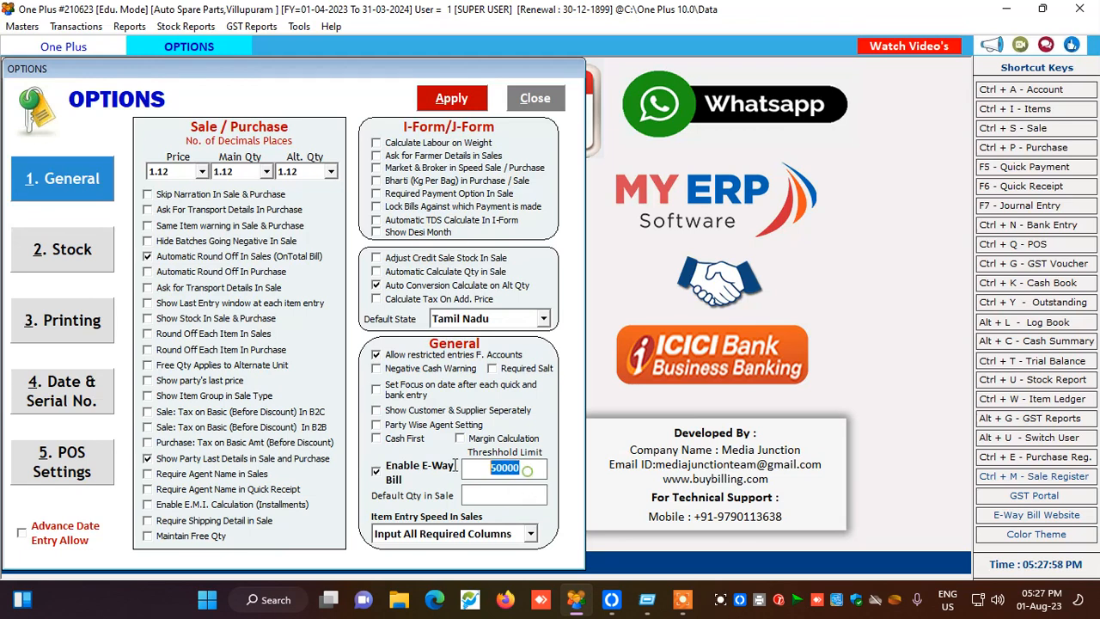
Set the default quantity in sale to 1, then apply and close the options.
left_click(499, 496)
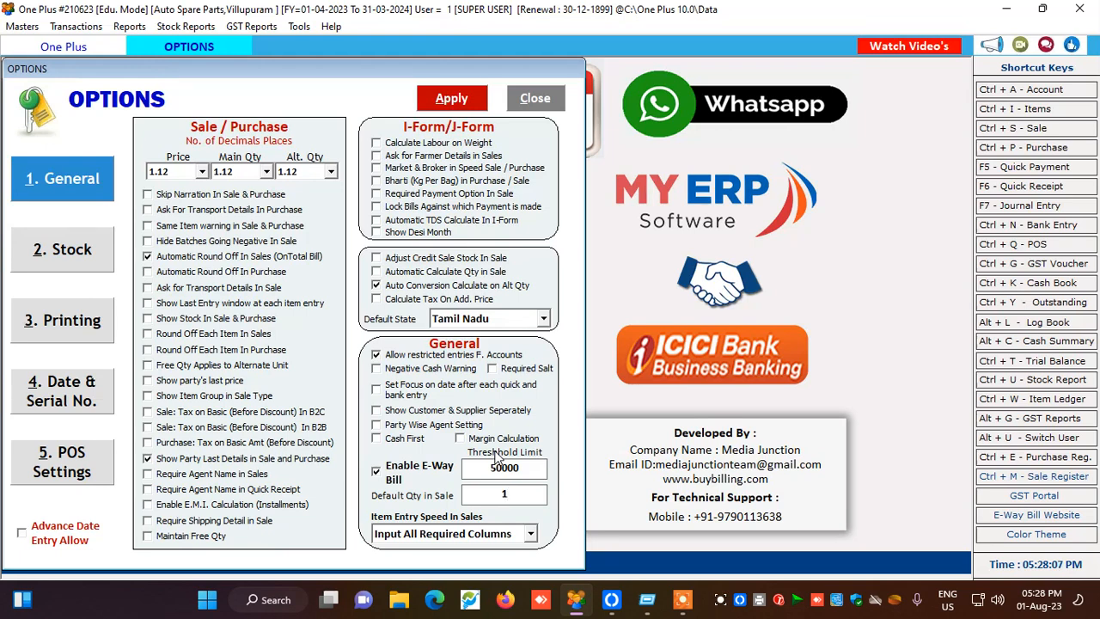
left_click(452, 100)
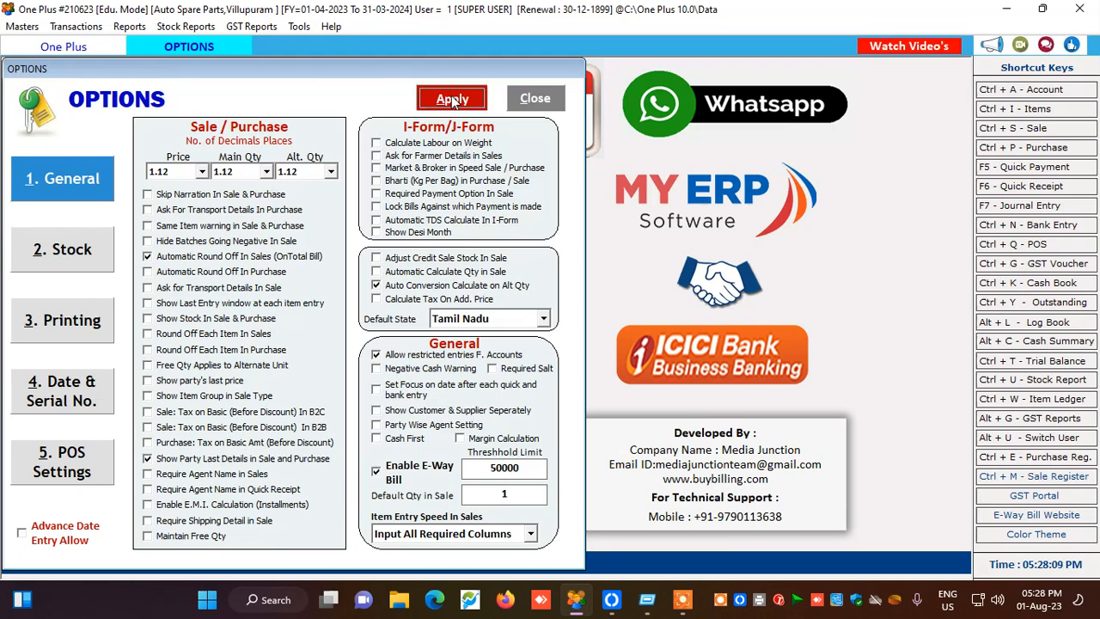
left_click(572, 353)
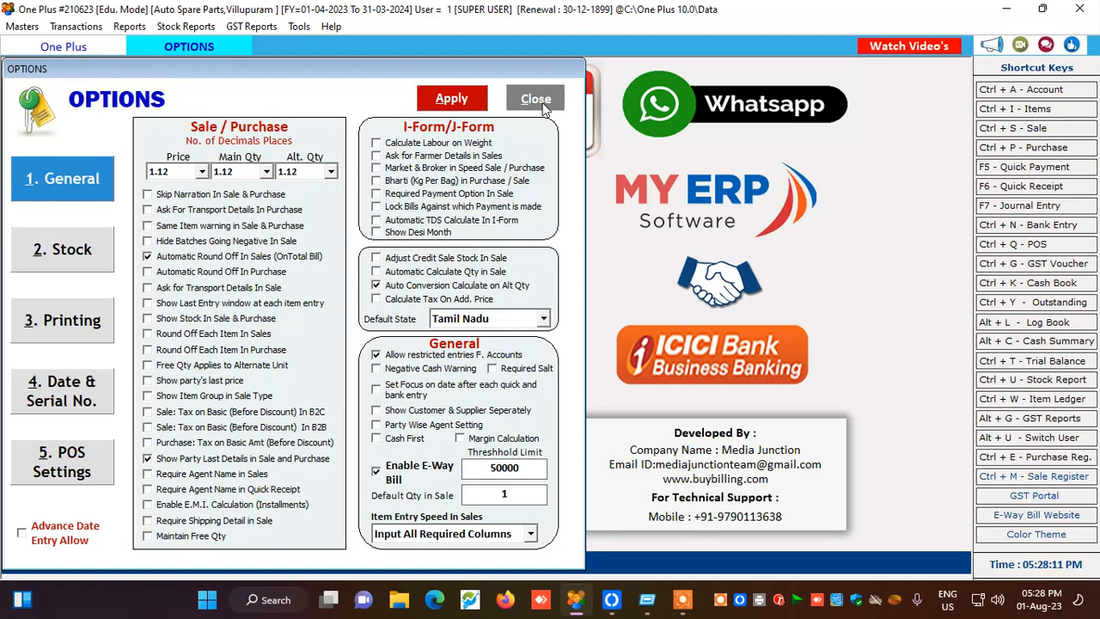
left_click(533, 100)
Start a new cash sale for Natesan Automobiles in the GST SERIES with the narration left blank.
left_click(1010, 129)
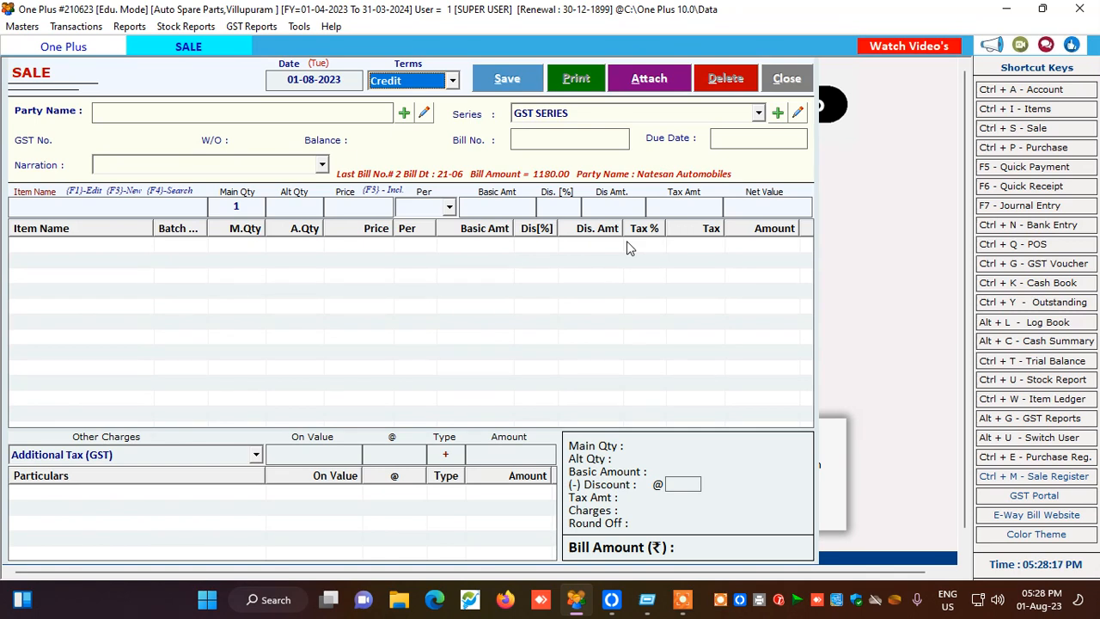
key("Return")
key("Down")
key("Down")
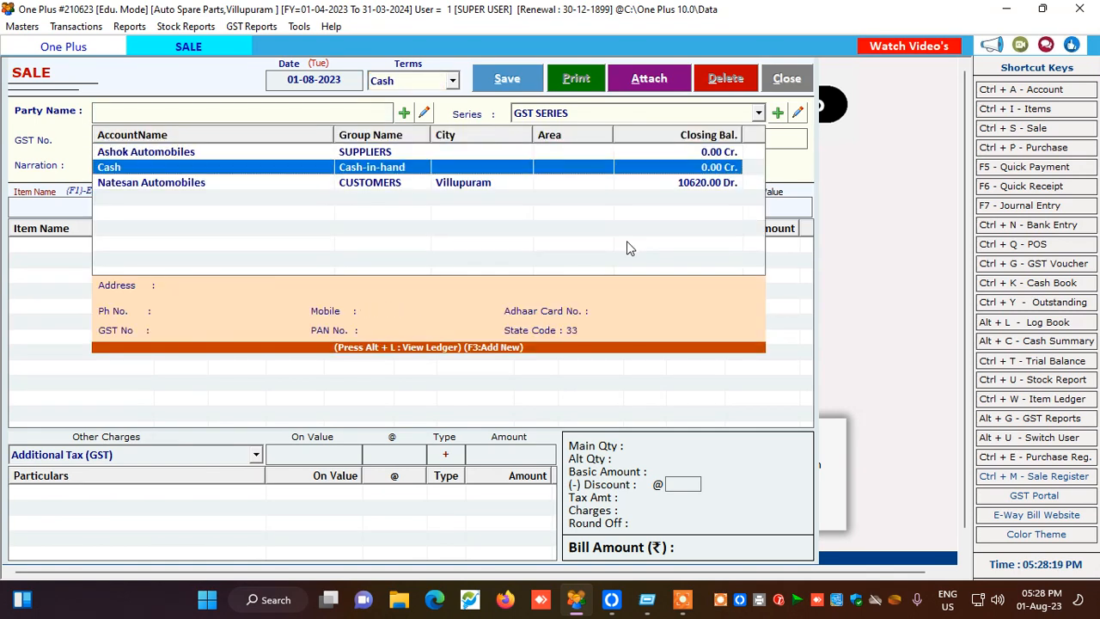
key("Down")
key("Return")
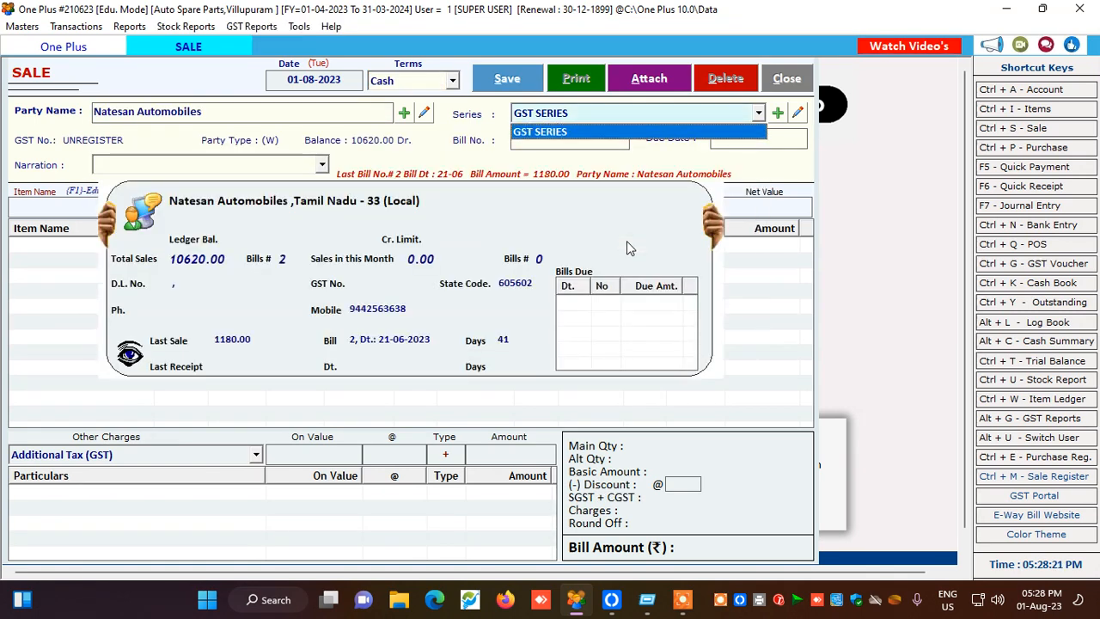
key("Return")
key("Return")
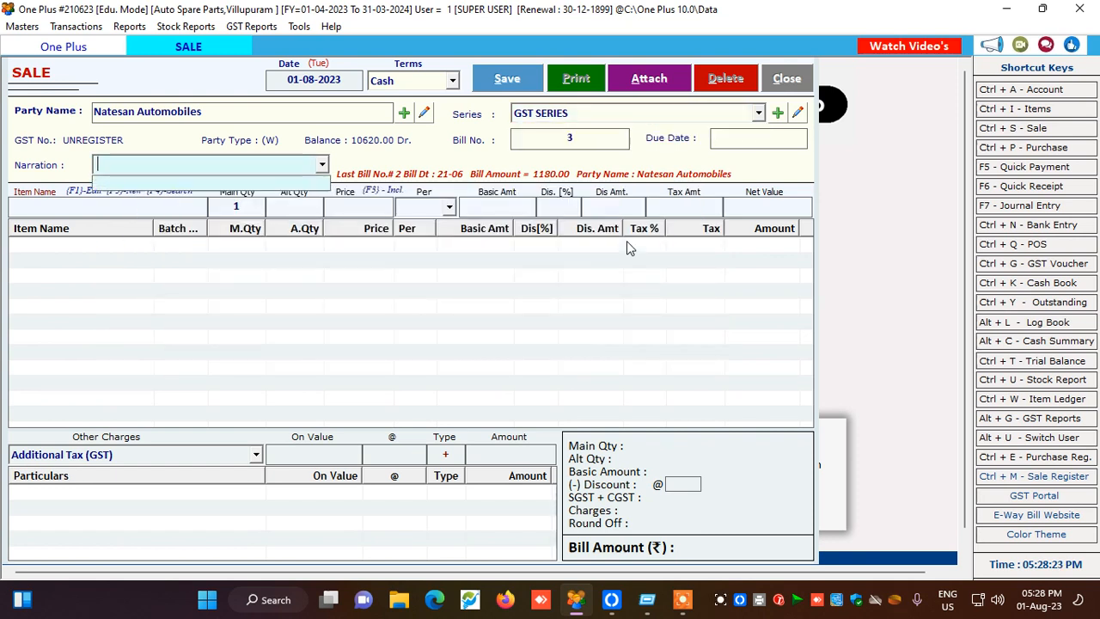
key("Return")
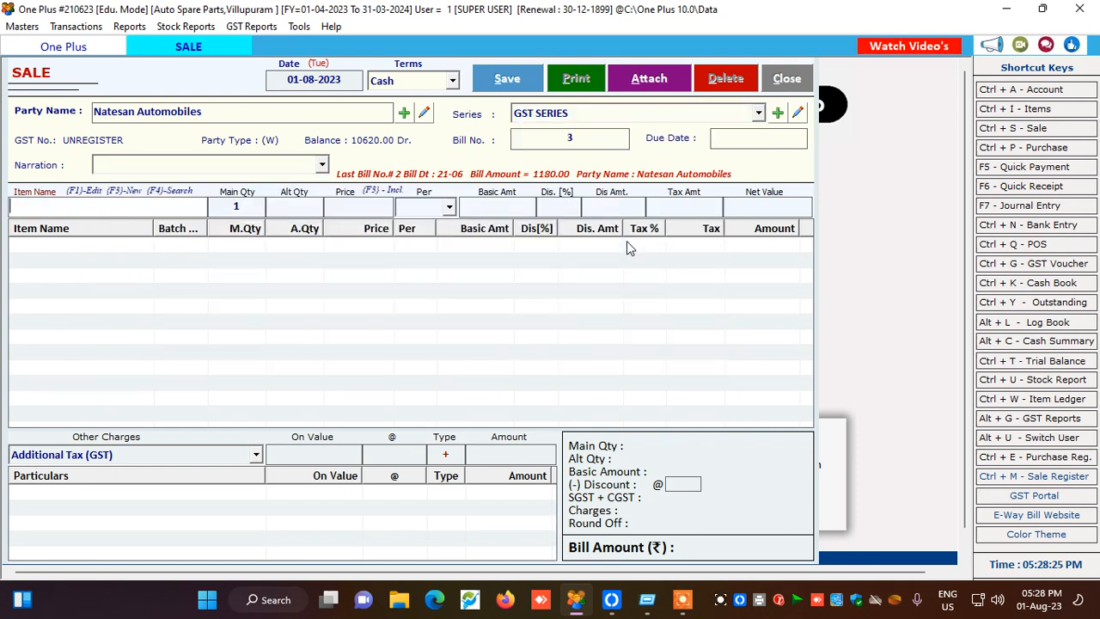
Add 50 pcs. of Hero super splendor Battery to the sale at a price of 1400.
key("Return")
key("Return")
type("50")
key("Return")
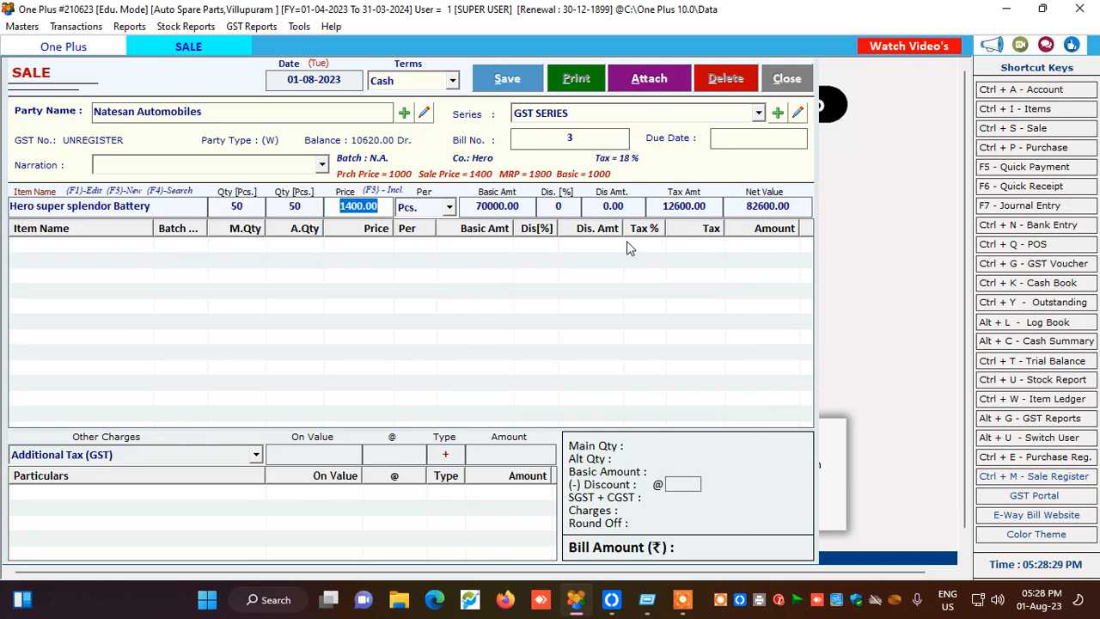
key("Return")
key("Return")
key("Return")
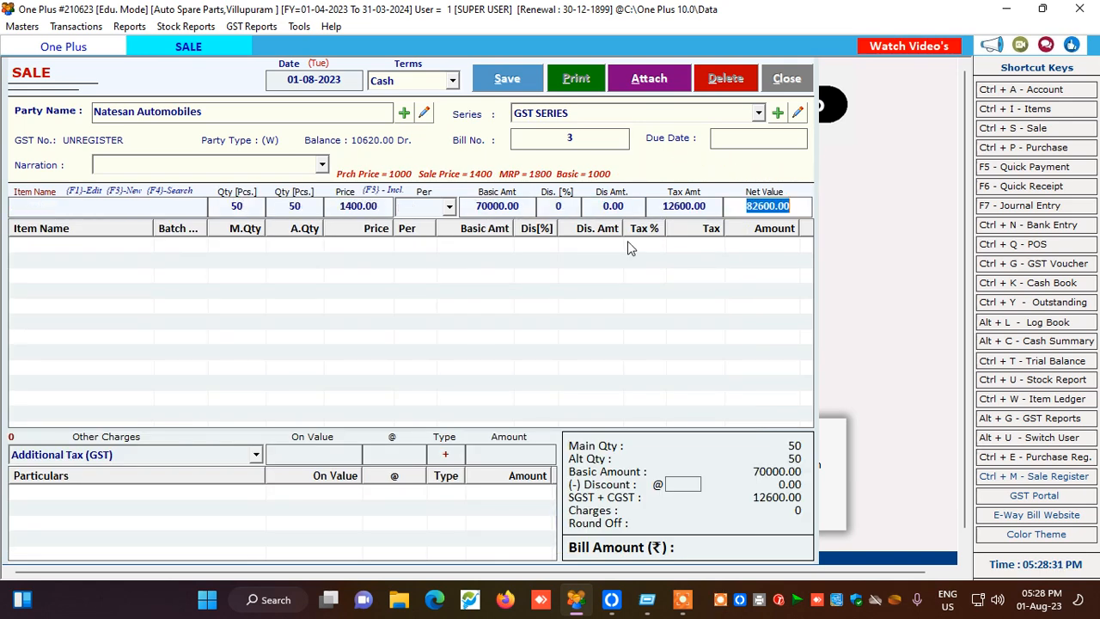
key("Return")
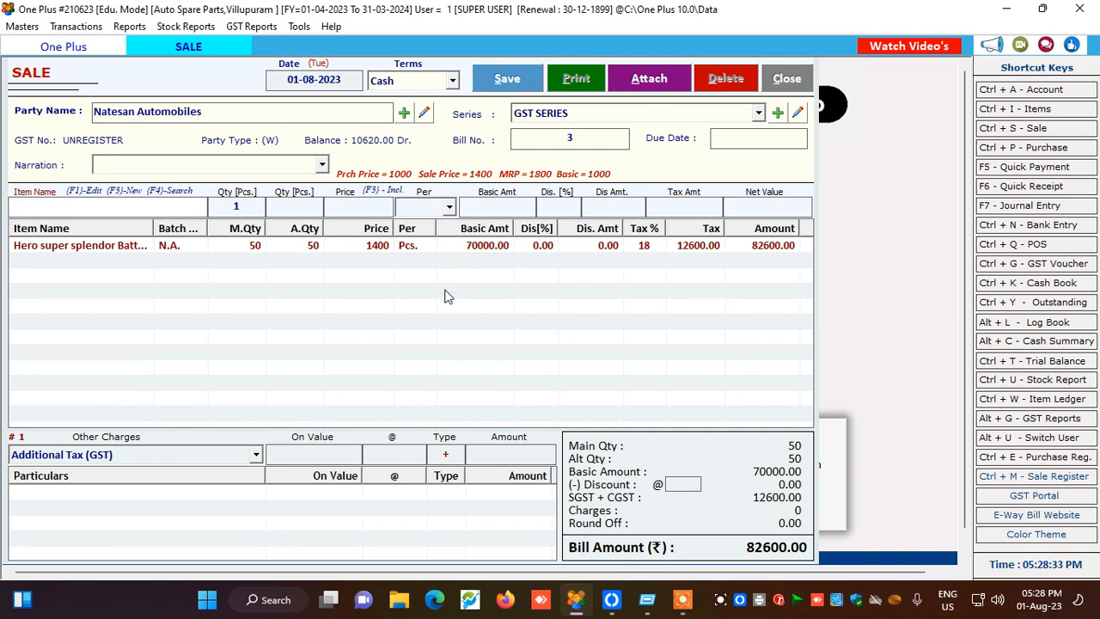
Bring up the e-way bill details for the sale and examine the transport, dispatch and e-invoice fields.
left_click(507, 81)
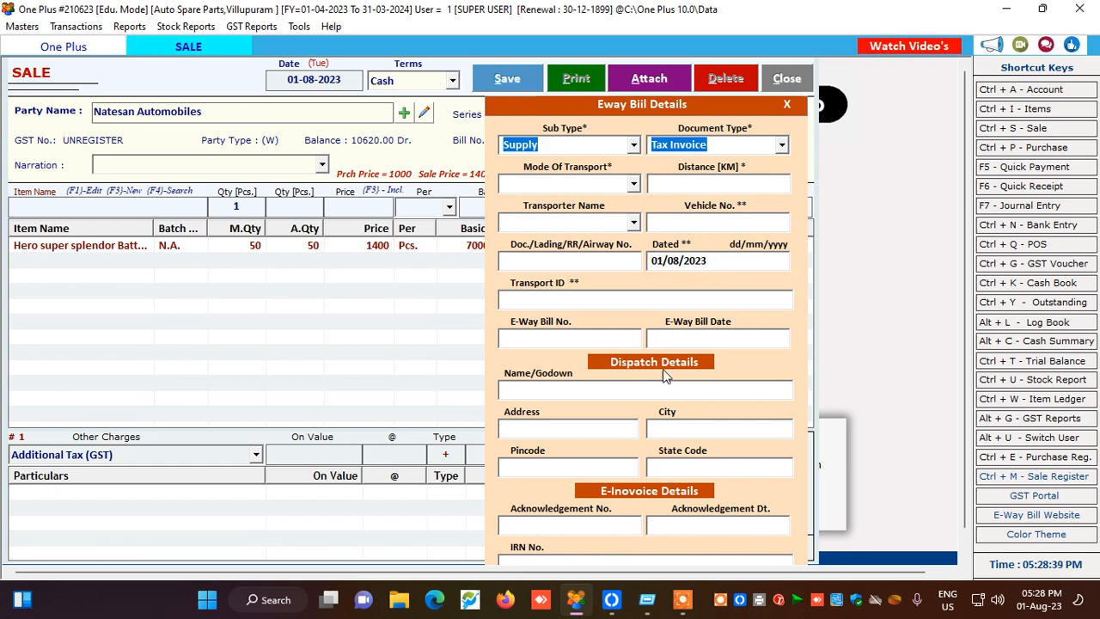
left_click(635, 185)
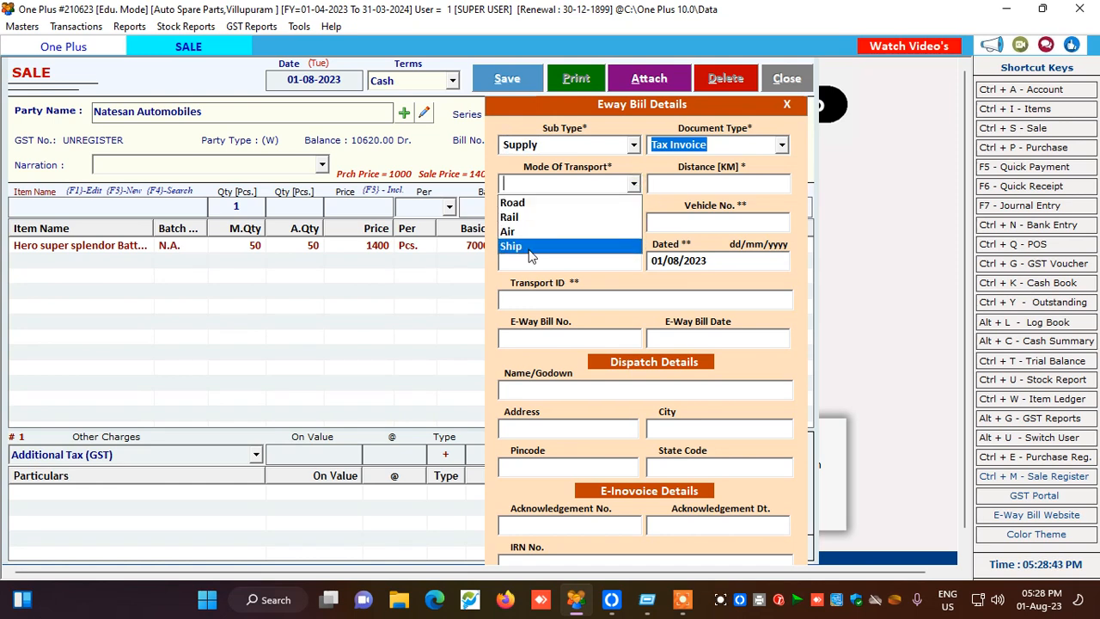
left_click(547, 185)
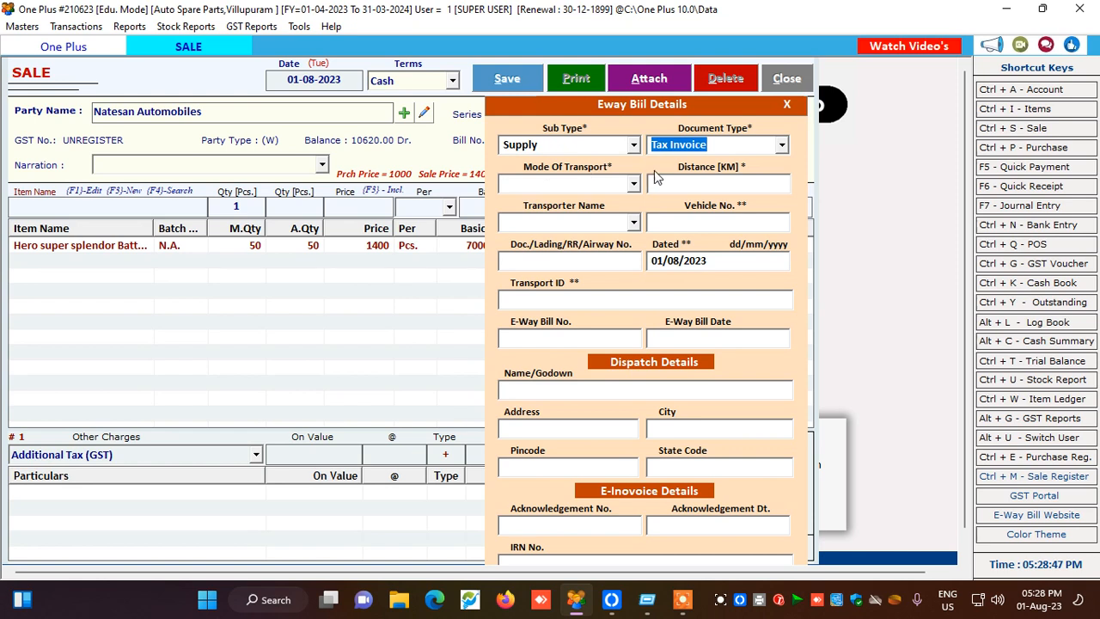
left_click(591, 221)
left_click(719, 222)
left_click(559, 336)
left_click(693, 337)
left_click(560, 394)
left_click(546, 427)
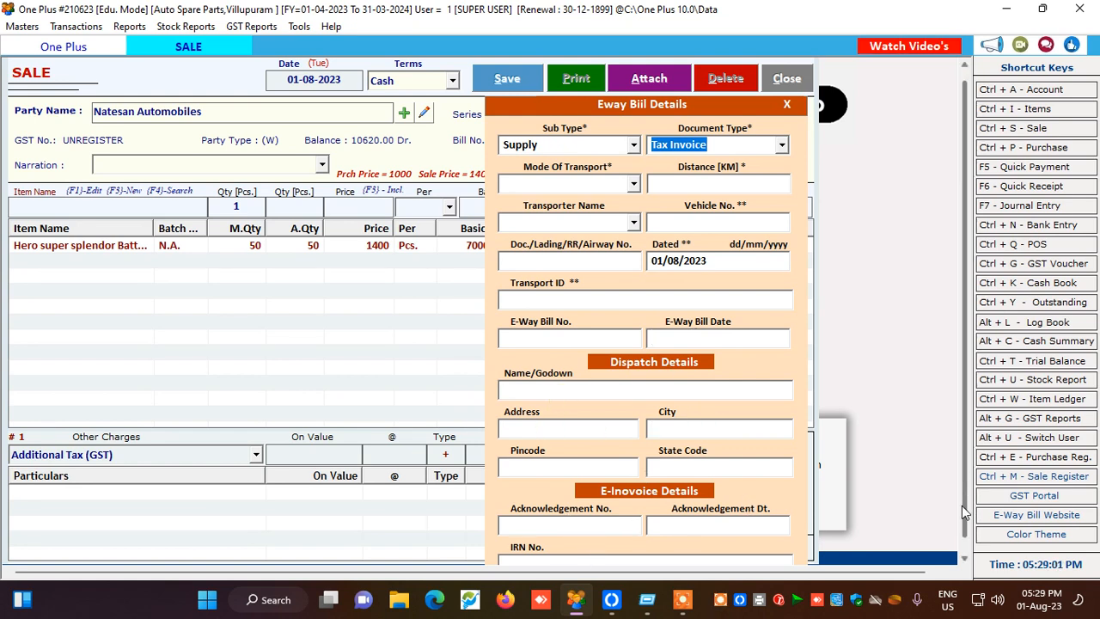
scroll(945, 459, "down", 1)
left_click(602, 502)
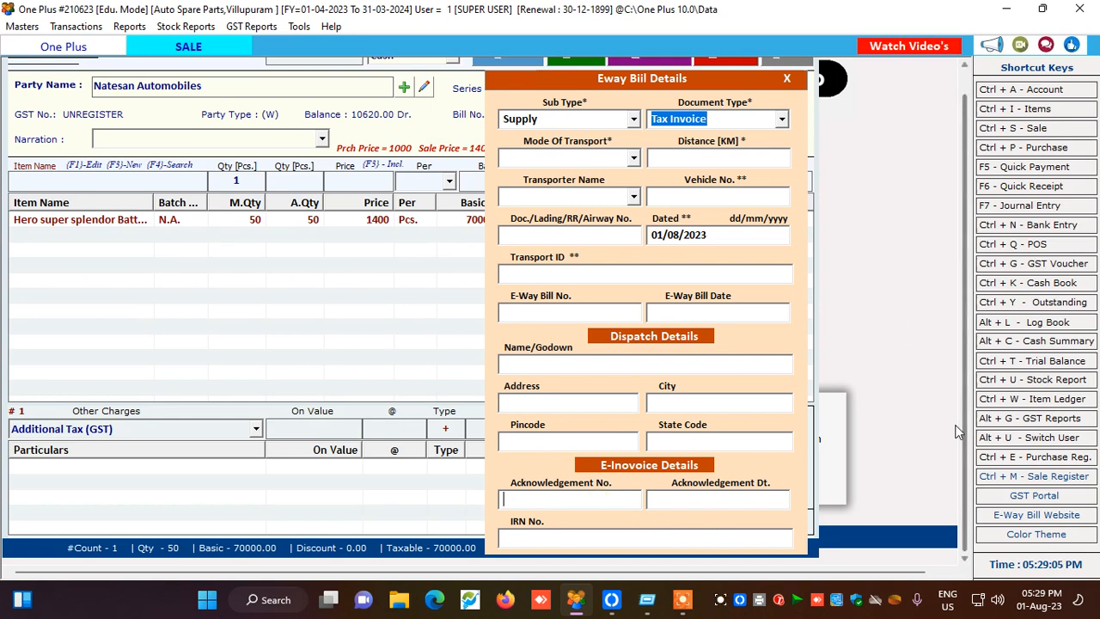
left_click_drag(965, 484, 960, 451)
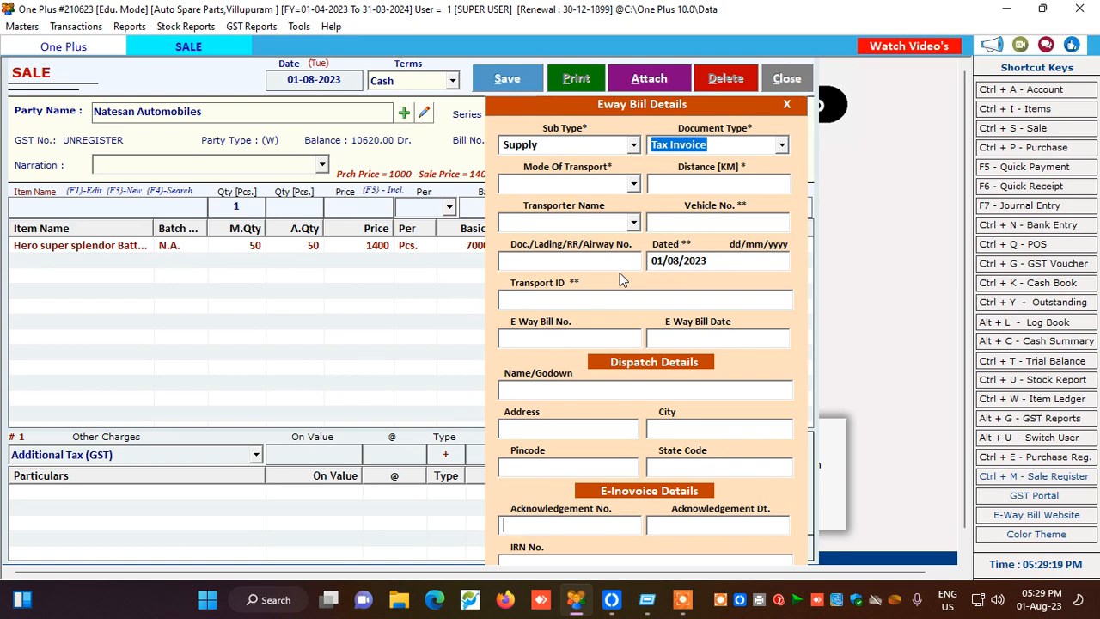
Save the sale entry, proceed to printing the bill and set its format to GST Full Page.
left_click(498, 78)
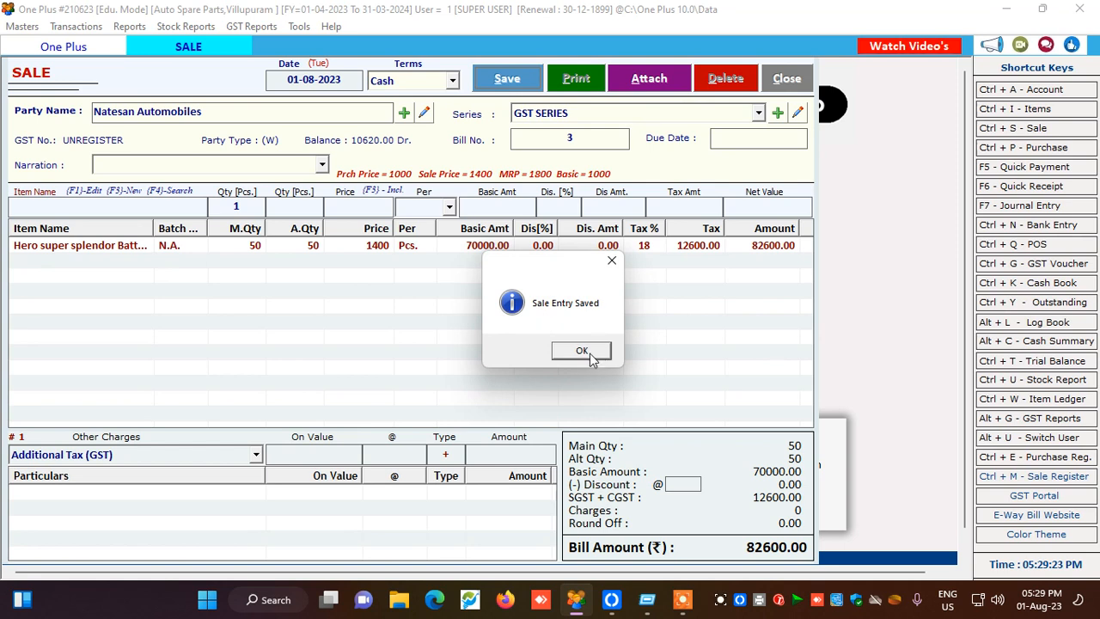
left_click(594, 353)
left_click(524, 352)
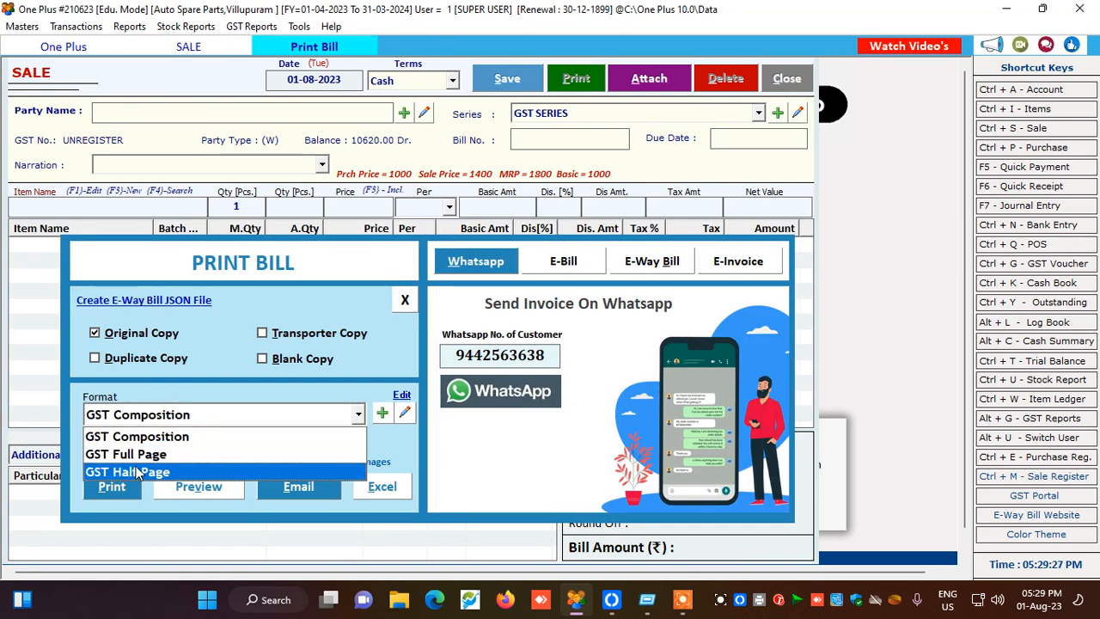
left_click(138, 456)
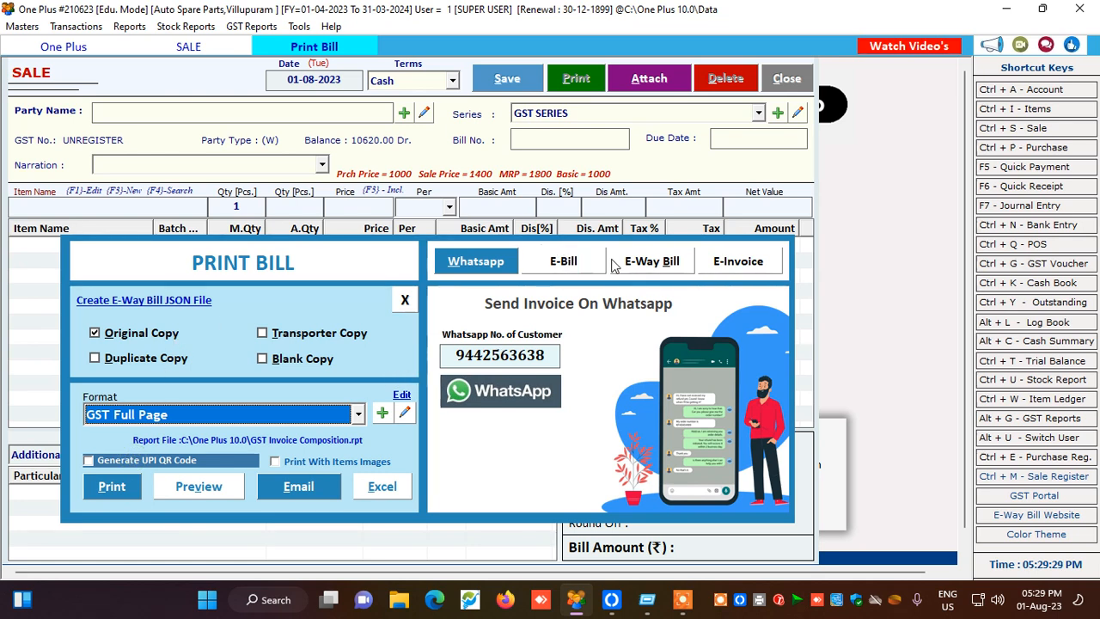
Examine the E-Way Bill, E-Invoice, E-Bill and WhatsApp options for the saved bill, along with its print format.
left_click(649, 264)
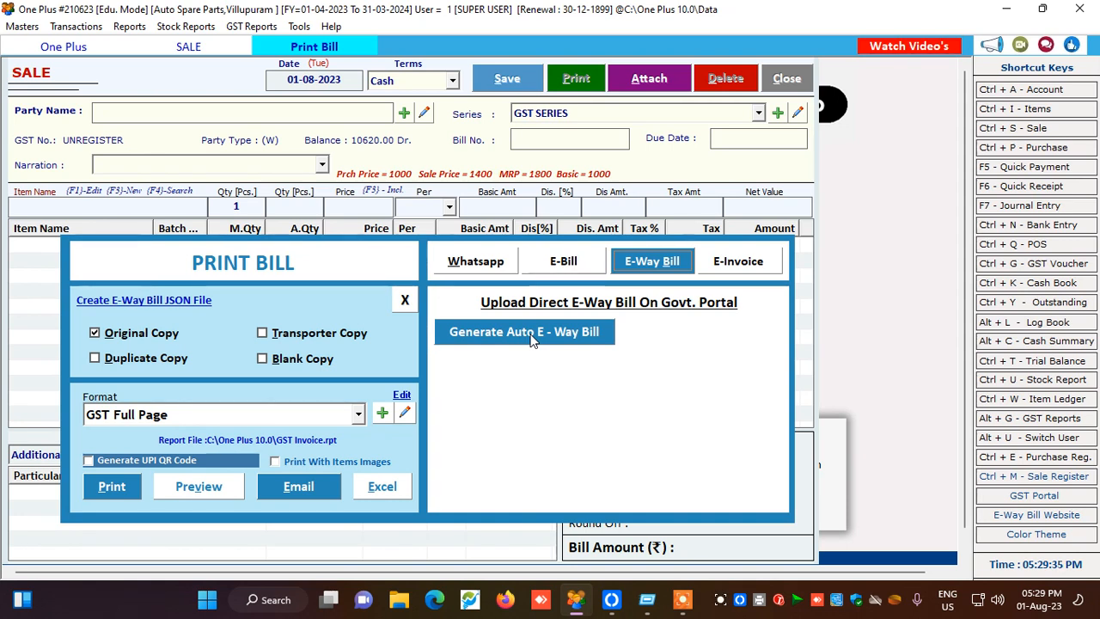
left_click(721, 260)
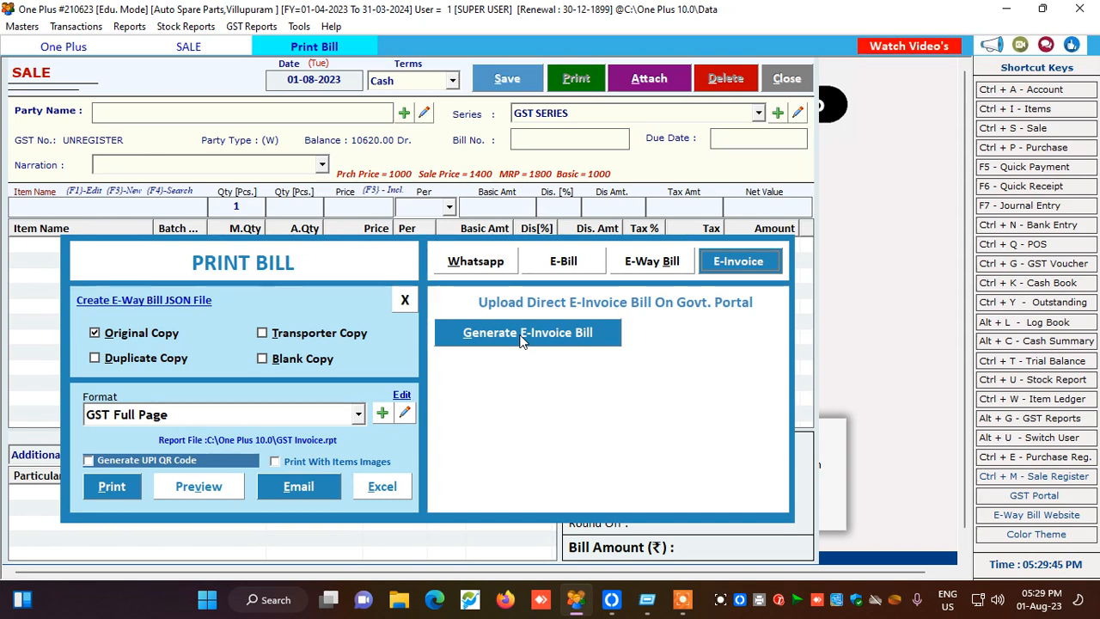
left_click(341, 414)
left_click(341, 414)
left_click(341, 414)
left_click(341, 415)
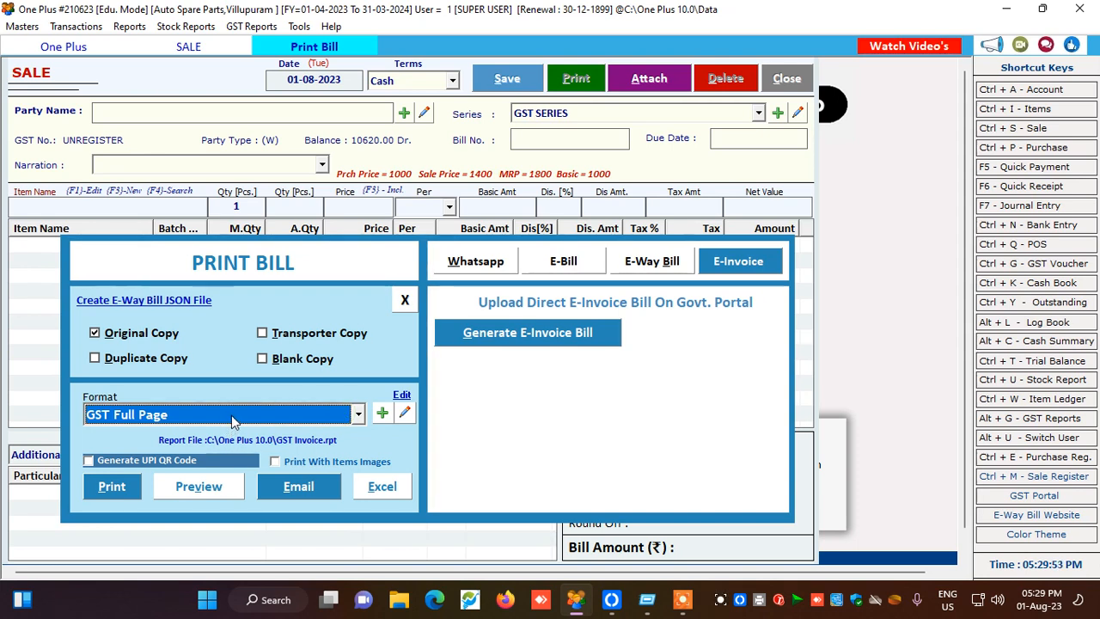
left_click(622, 267)
left_click(563, 262)
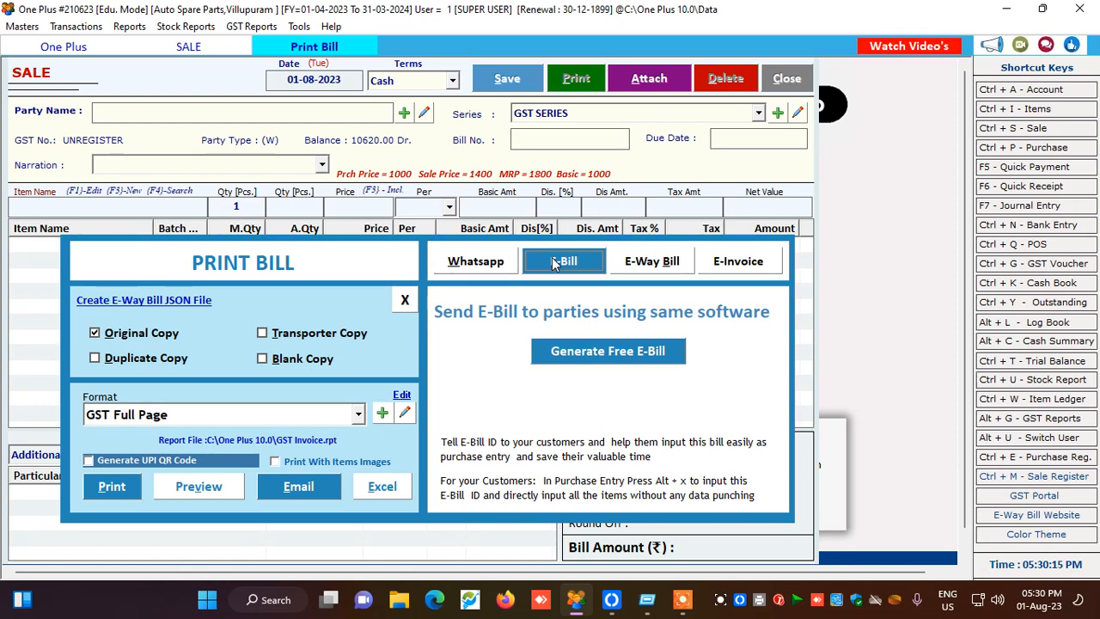
left_click(475, 262)
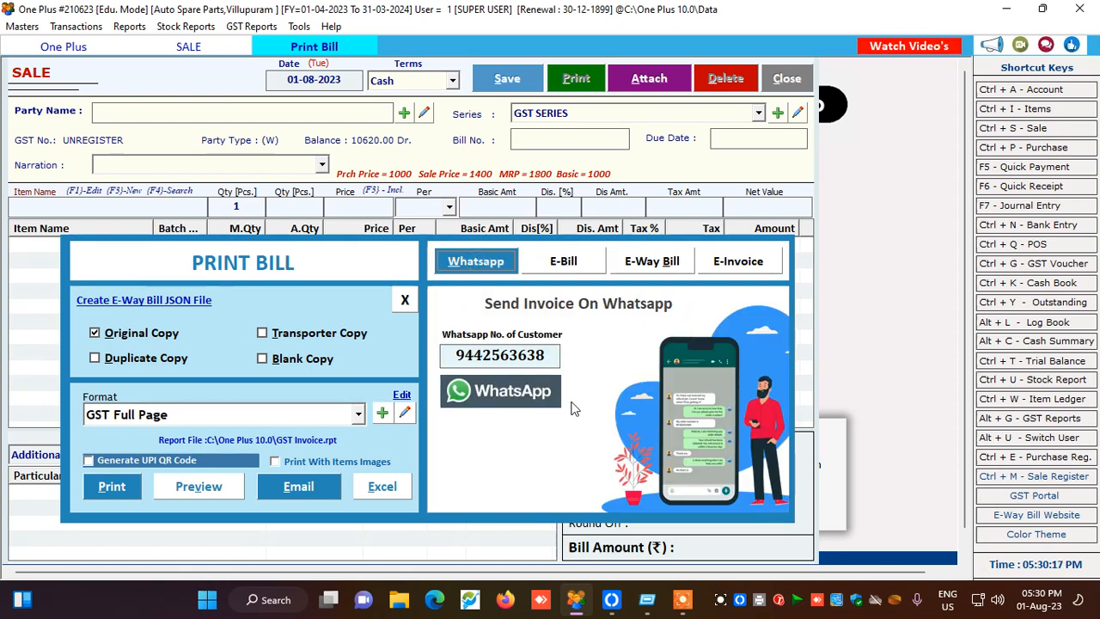